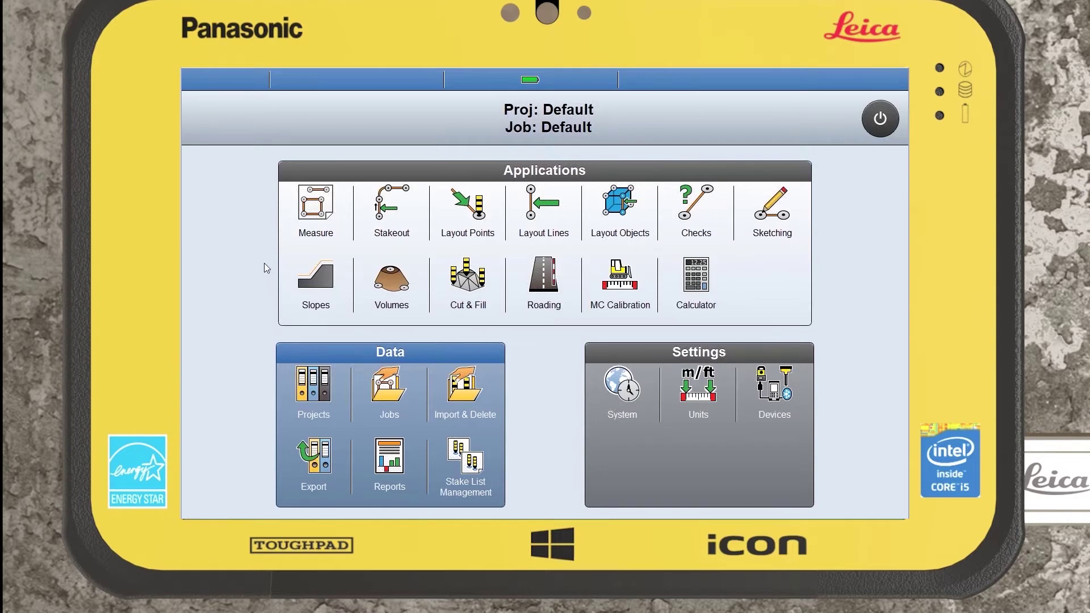
- Create a new project named "Leica iCON Training" without importing any data into it
{"action": "left_click", "coordinate": [321, 397]}
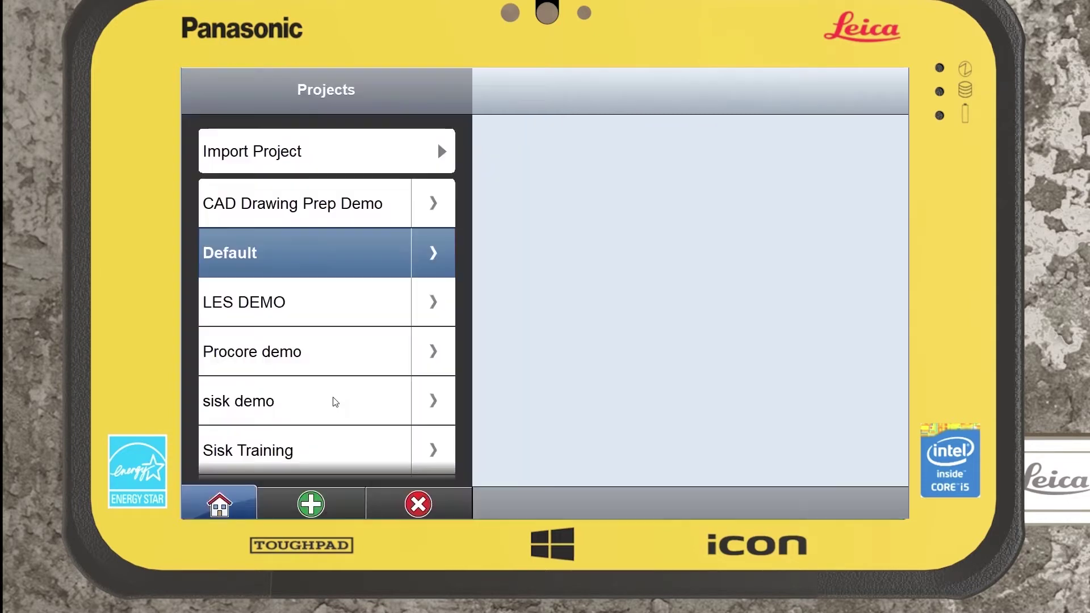
{"action": "left_click", "coordinate": [313, 505]}
{"action": "left_click", "coordinate": [569, 157]}
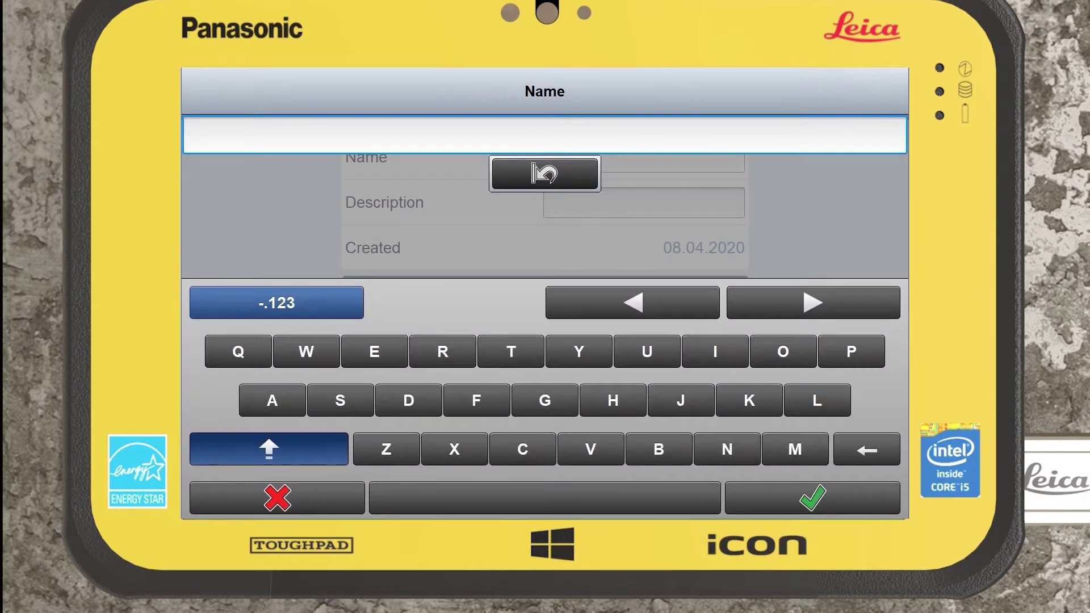
{"action": "type", "text": "Leica iCON "}
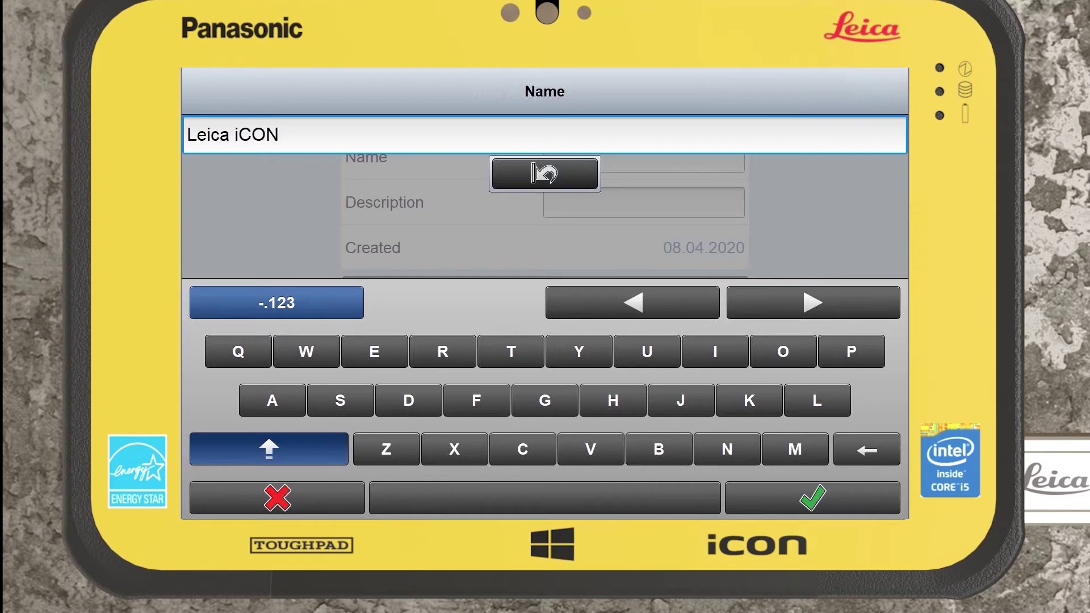
{"action": "type", "text": "Training"}
{"action": "left_click", "coordinate": [805, 498]}
{"action": "left_click", "coordinate": [881, 94]}
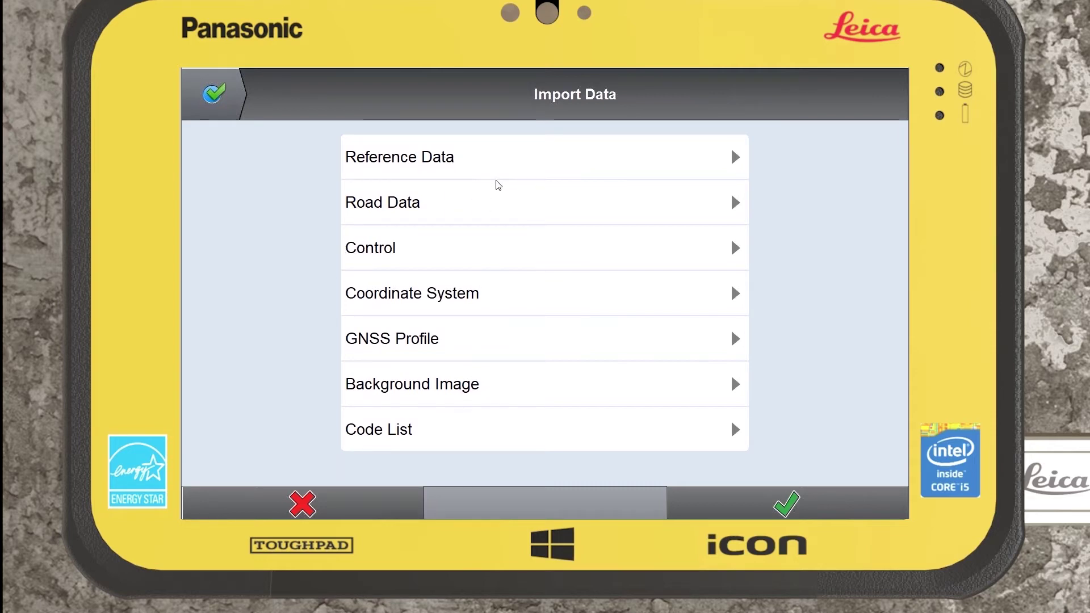
{"action": "left_click", "coordinate": [789, 507]}
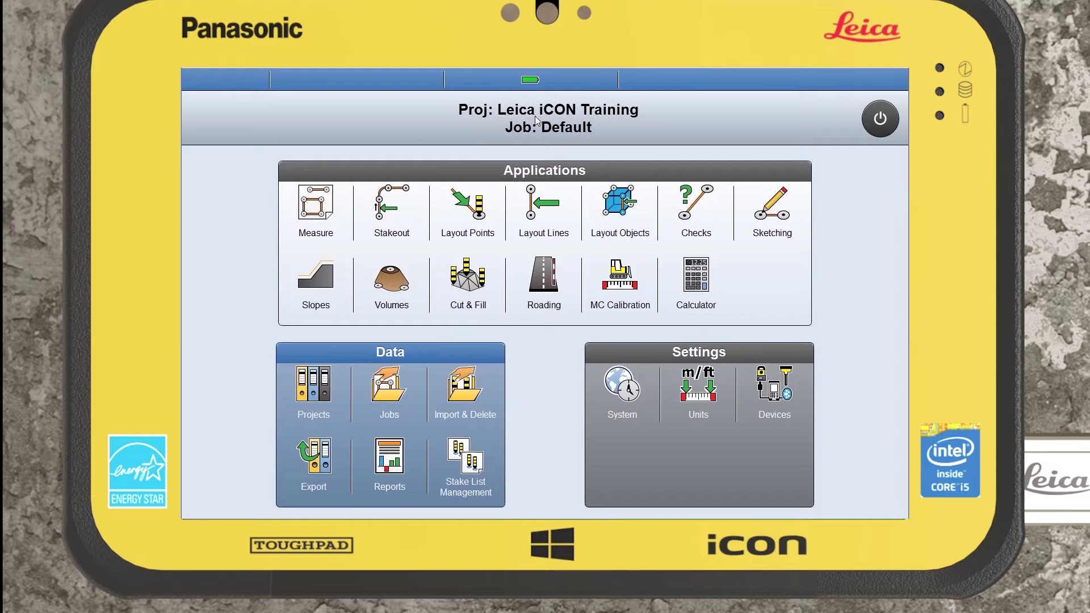
- Create a new job named "Demo" in the current project, leaving DefaultCodelist.xml unselected
{"action": "left_click", "coordinate": [396, 392]}
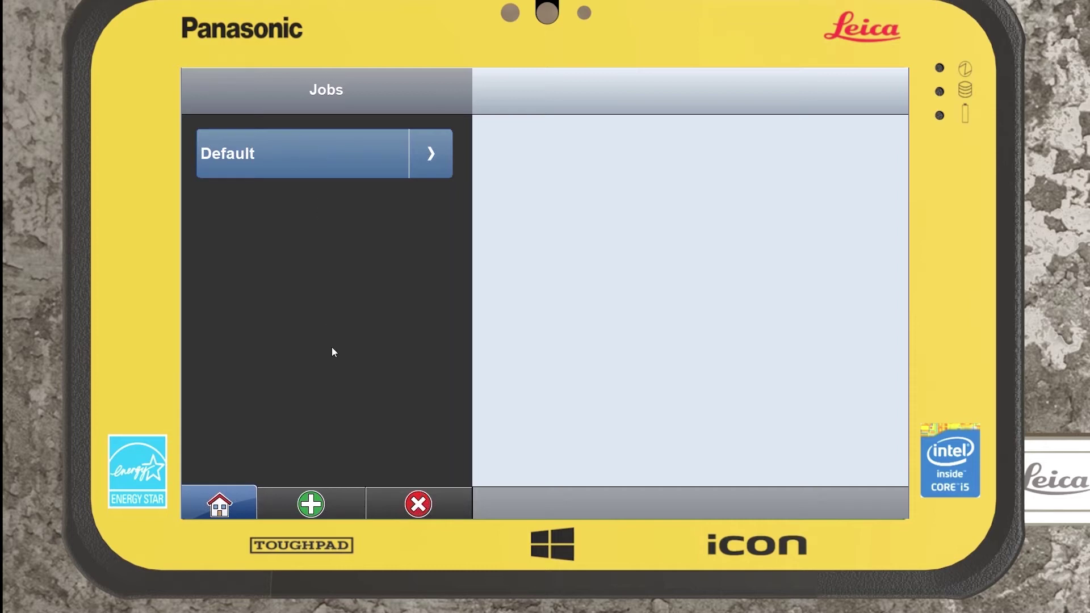
{"action": "left_click", "coordinate": [325, 500]}
{"action": "left_click", "coordinate": [584, 161]}
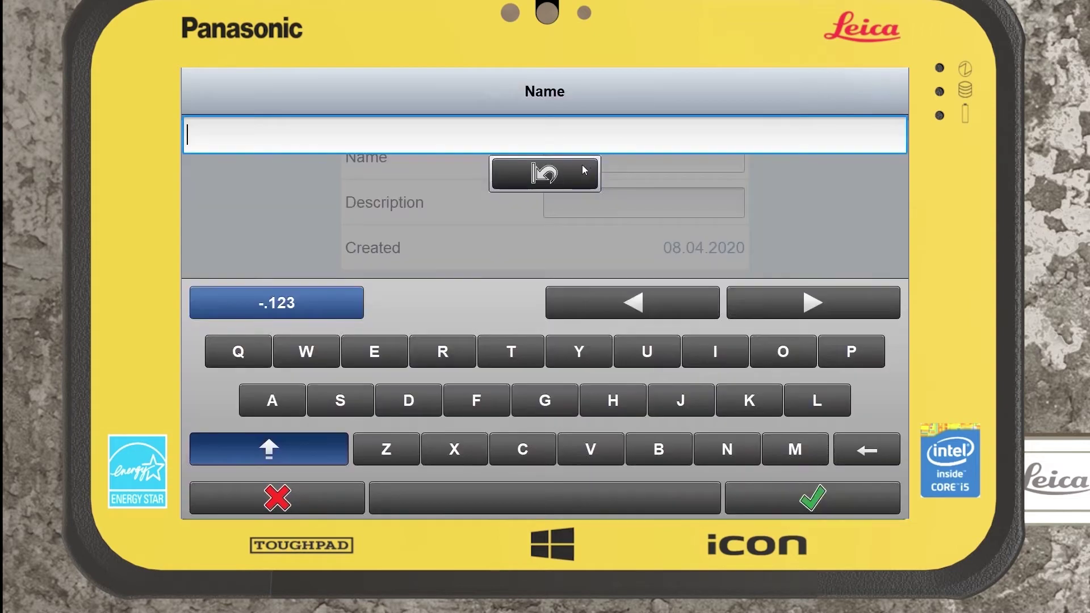
{"action": "type", "text": "Demo"}
{"action": "left_click", "coordinate": [823, 500]}
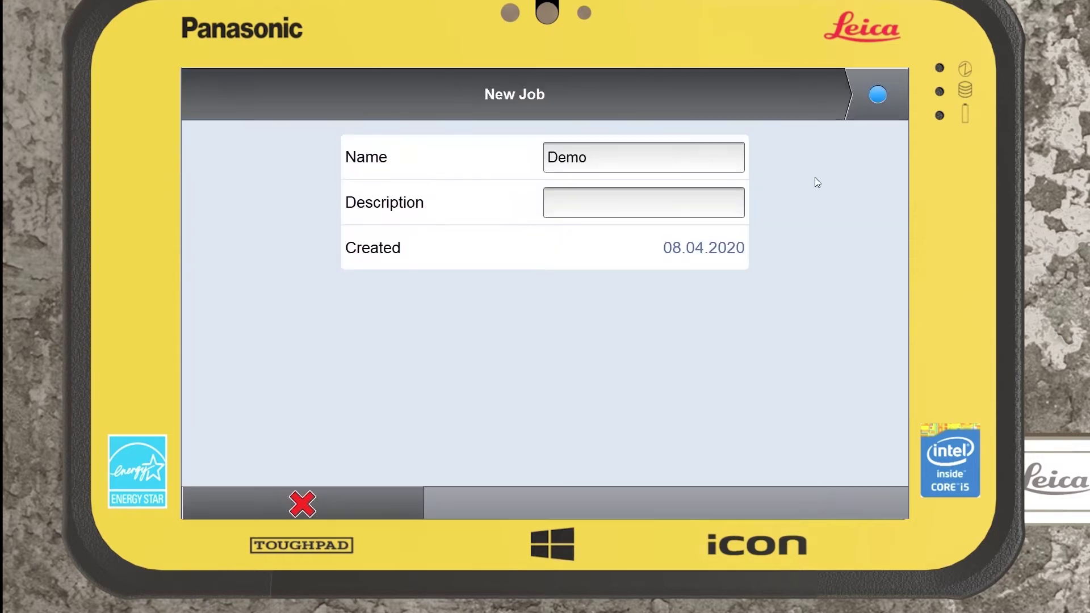
{"action": "left_click", "coordinate": [877, 91]}
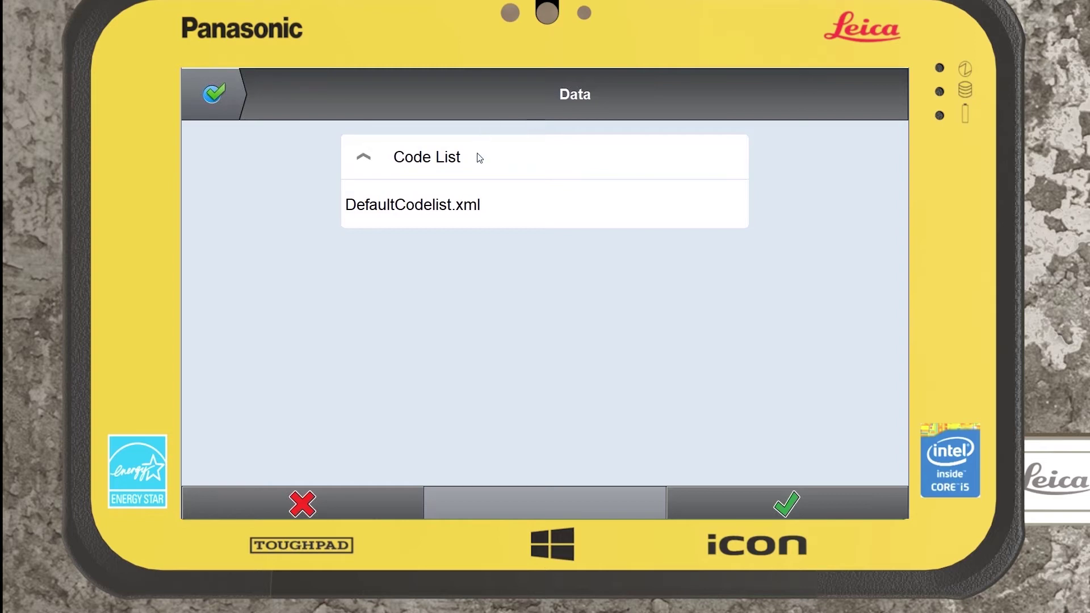
{"action": "left_click", "coordinate": [464, 206]}
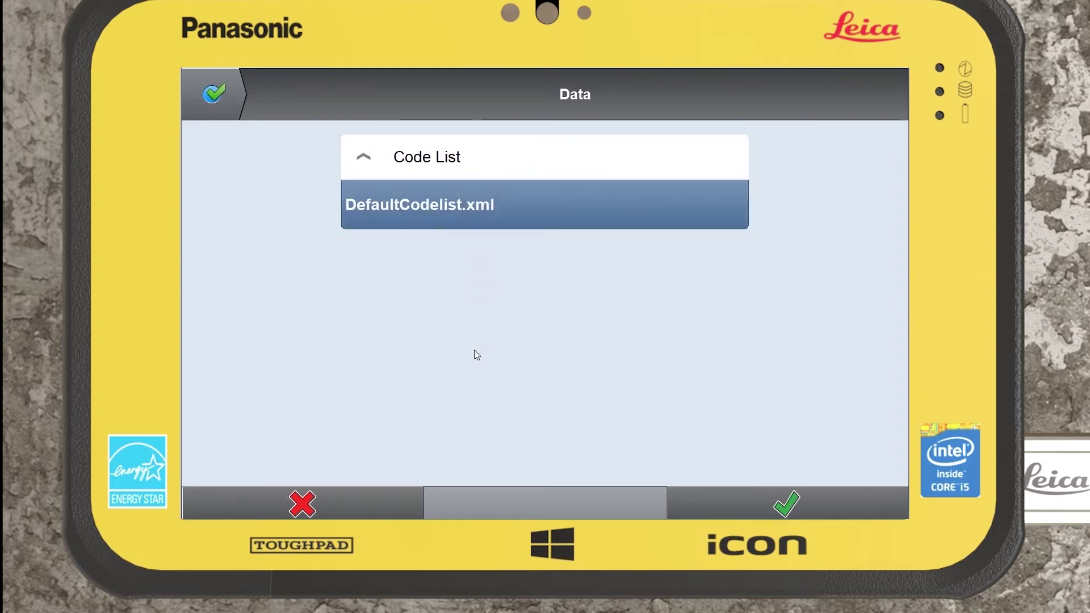
{"action": "left_click", "coordinate": [488, 206]}
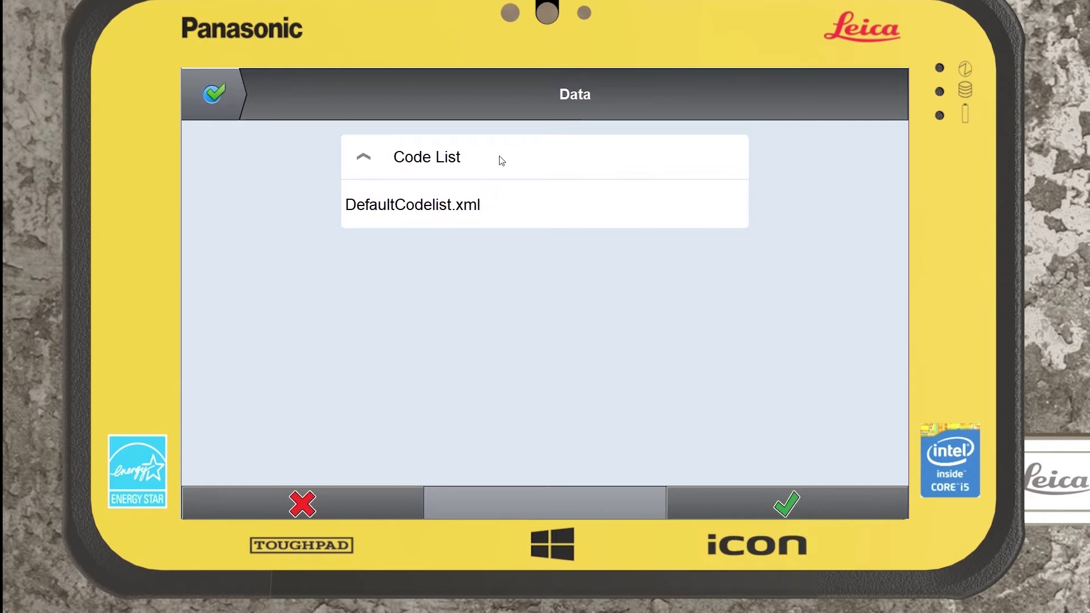
{"action": "left_click", "coordinate": [792, 511]}
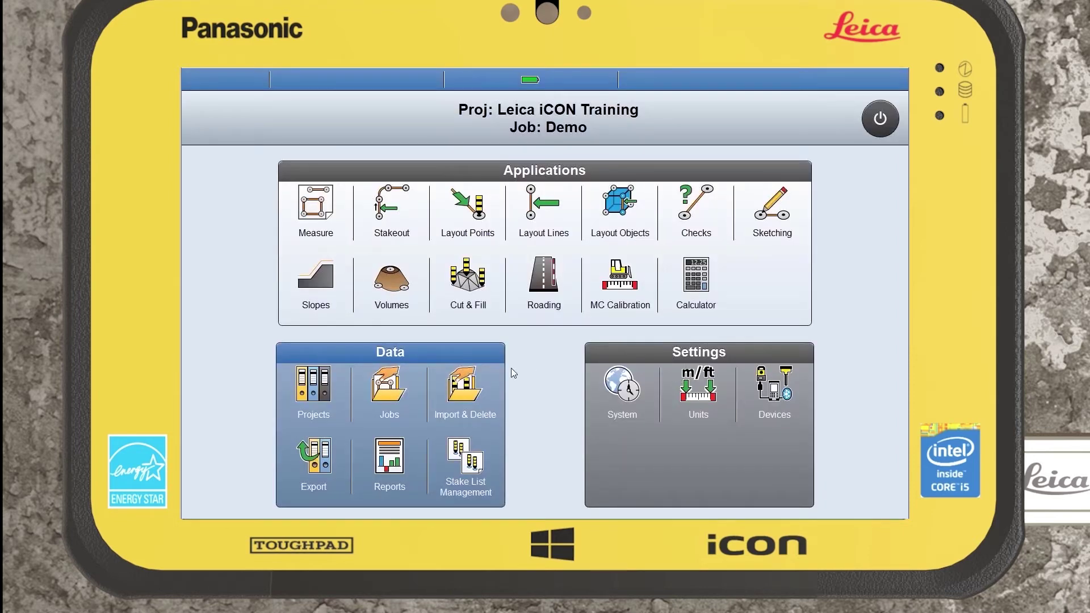
- Open the project's imported files and start adding a new import
{"action": "left_click", "coordinate": [469, 398]}
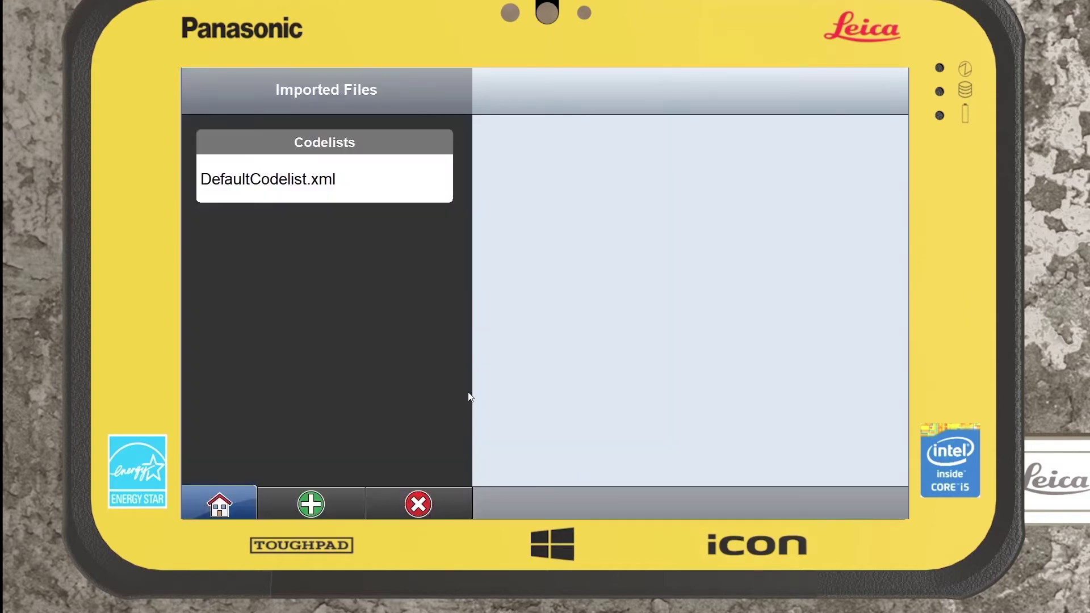
{"action": "left_click", "coordinate": [310, 504]}
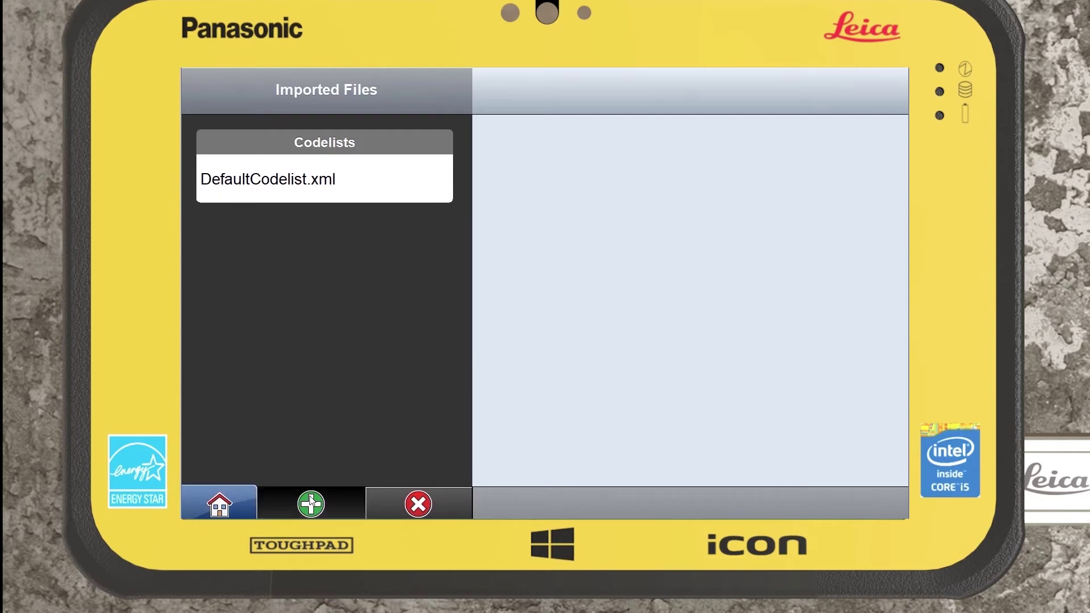
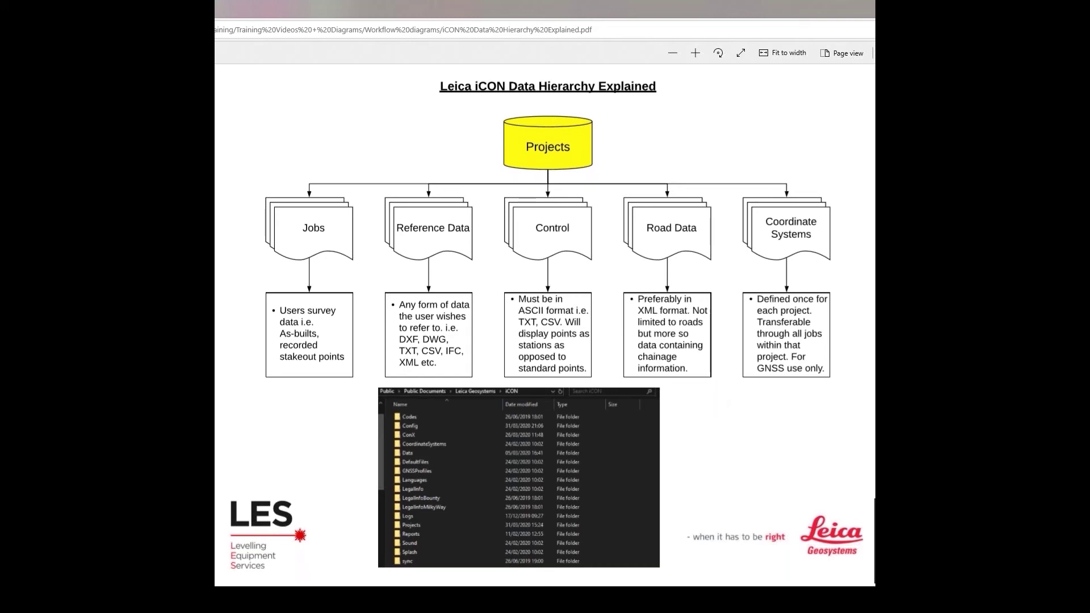
- Switch to File Explorer and open C:\Users\Public\Public Documents\Leica Geosystems\iCON in a maximized window
{"action": "key", "text": "super+e"}
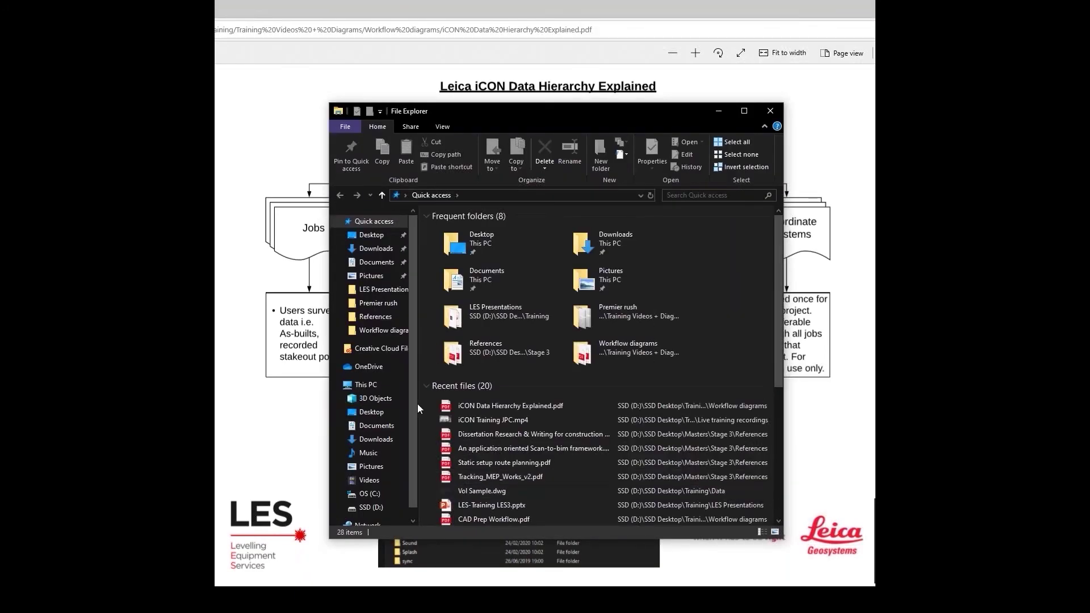
{"action": "left_click", "coordinate": [370, 494]}
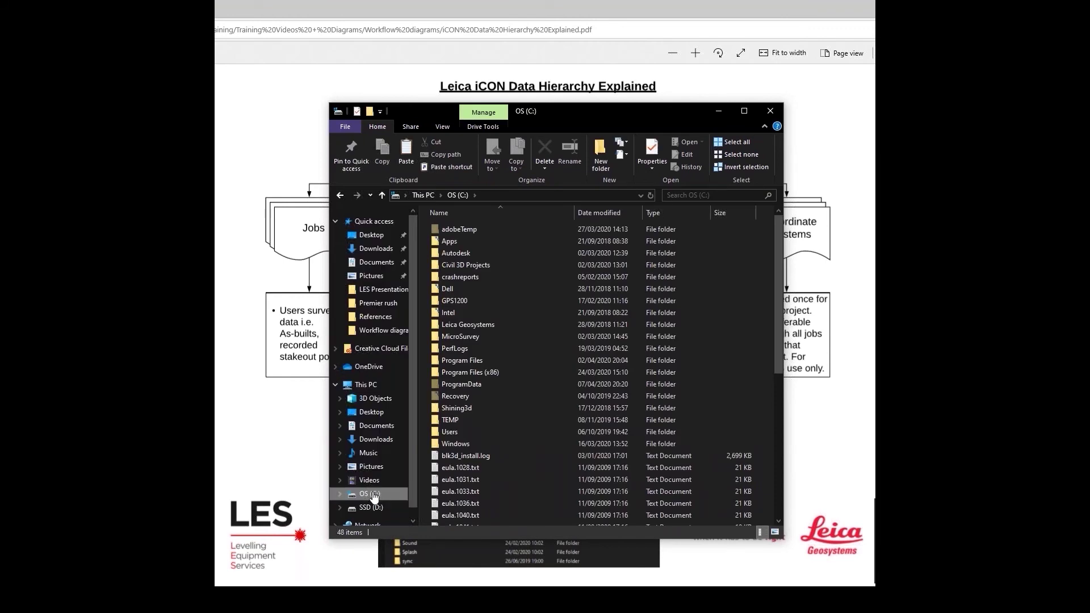
{"action": "double_click", "coordinate": [462, 433]}
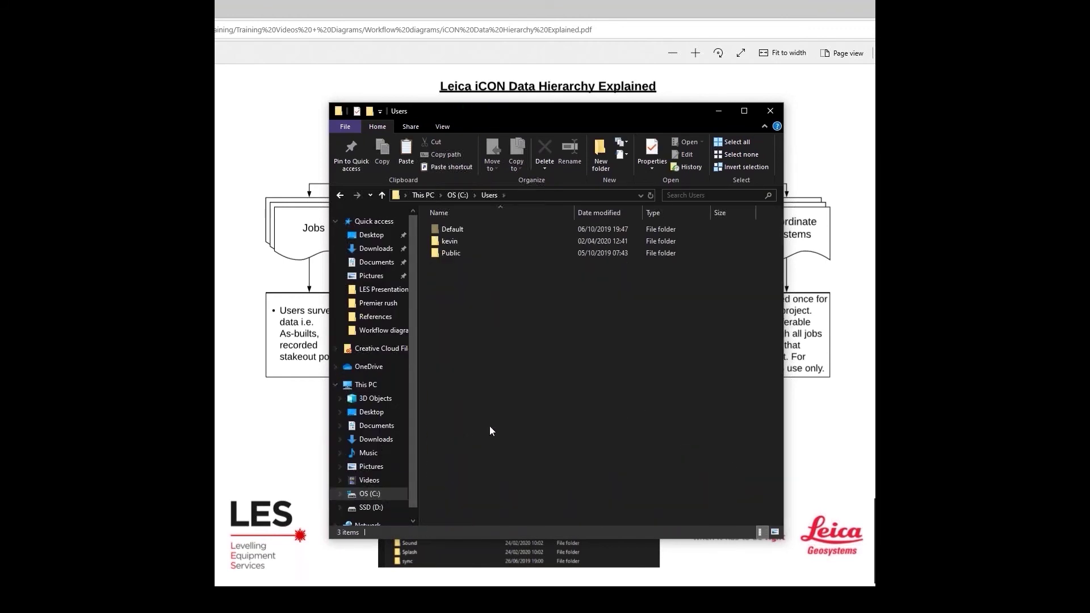
{"action": "double_click", "coordinate": [455, 253]}
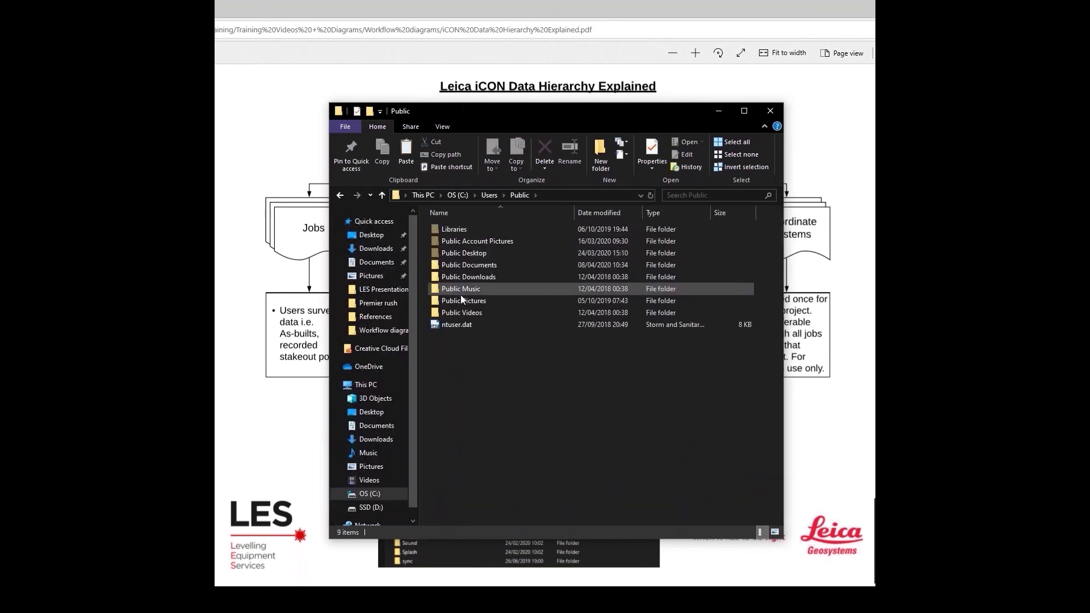
{"action": "left_click", "coordinate": [462, 265]}
{"action": "double_click", "coordinate": [461, 264]}
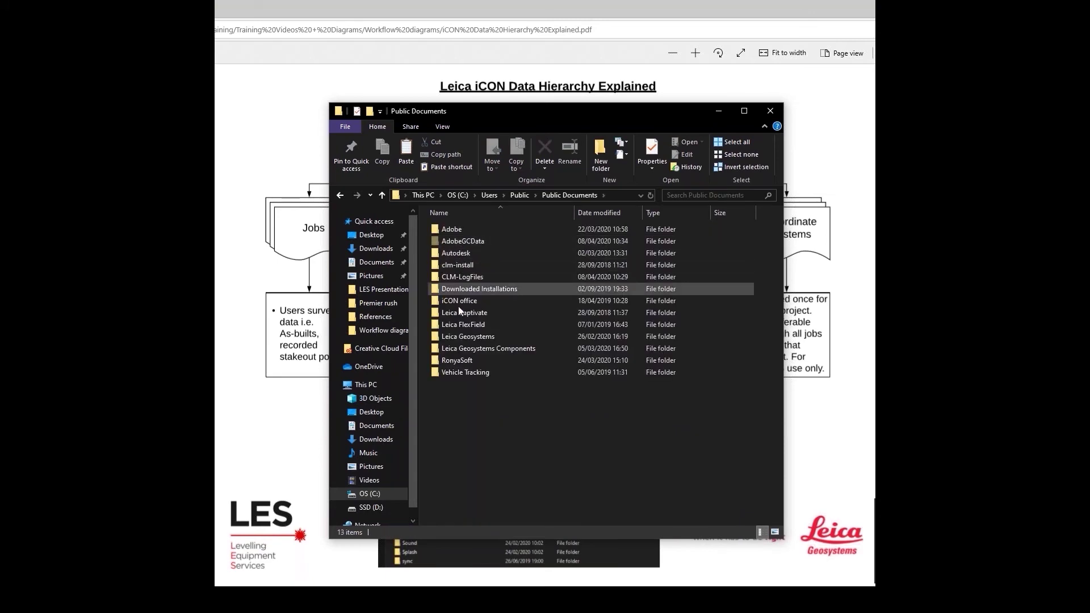
{"action": "double_click", "coordinate": [460, 336]}
{"action": "left_click", "coordinate": [458, 277]}
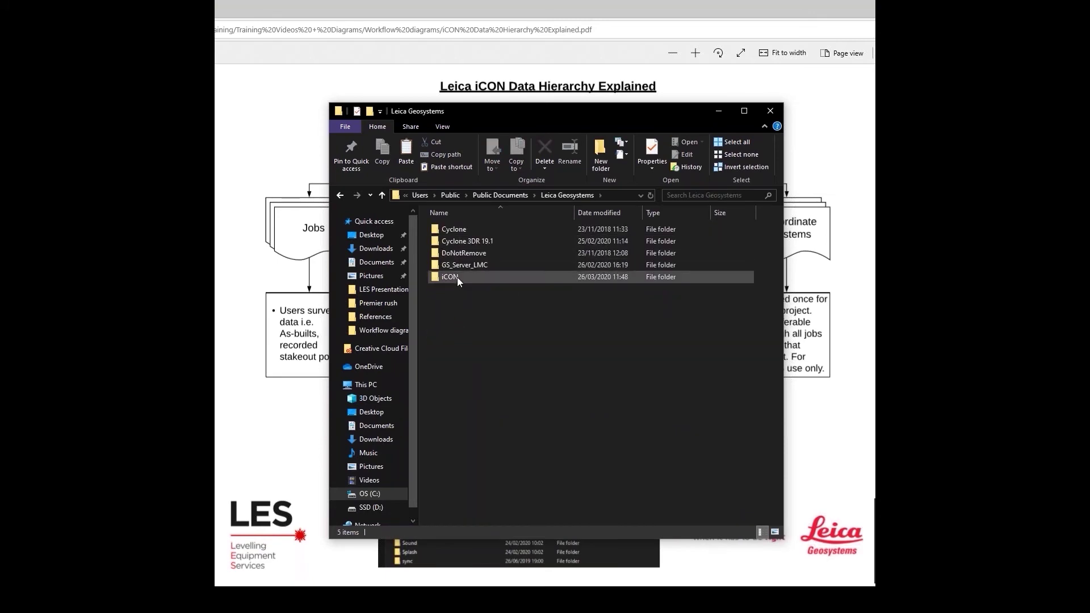
{"action": "double_click", "coordinate": [457, 277]}
{"action": "double_click", "coordinate": [479, 112]}
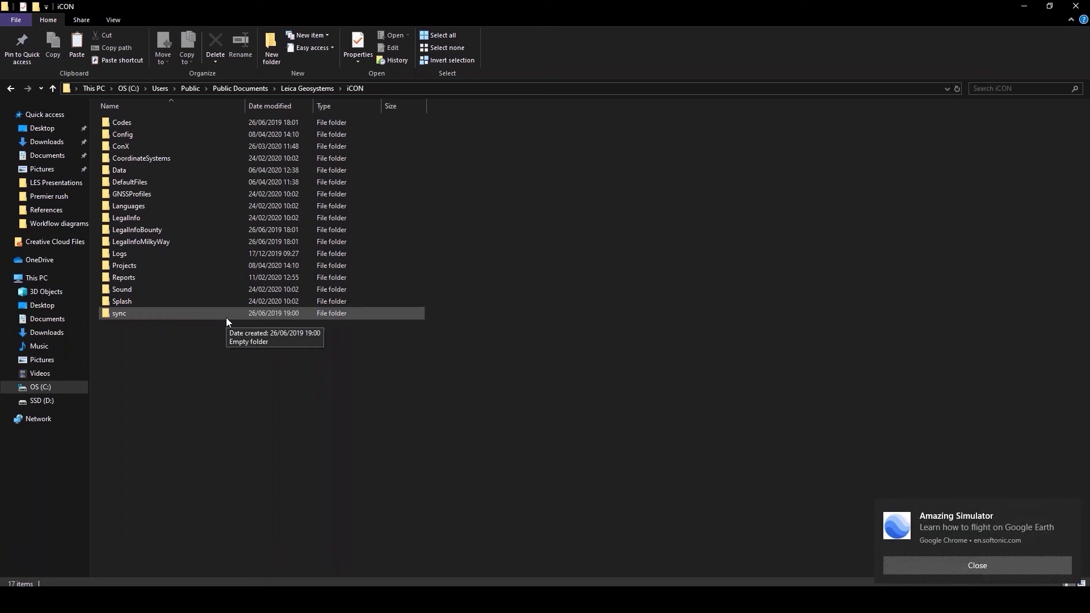
- Open the Leica iCON Training folder within Projects, inspect its References subfolder, and return to the project folder
{"action": "double_click", "coordinate": [129, 267]}
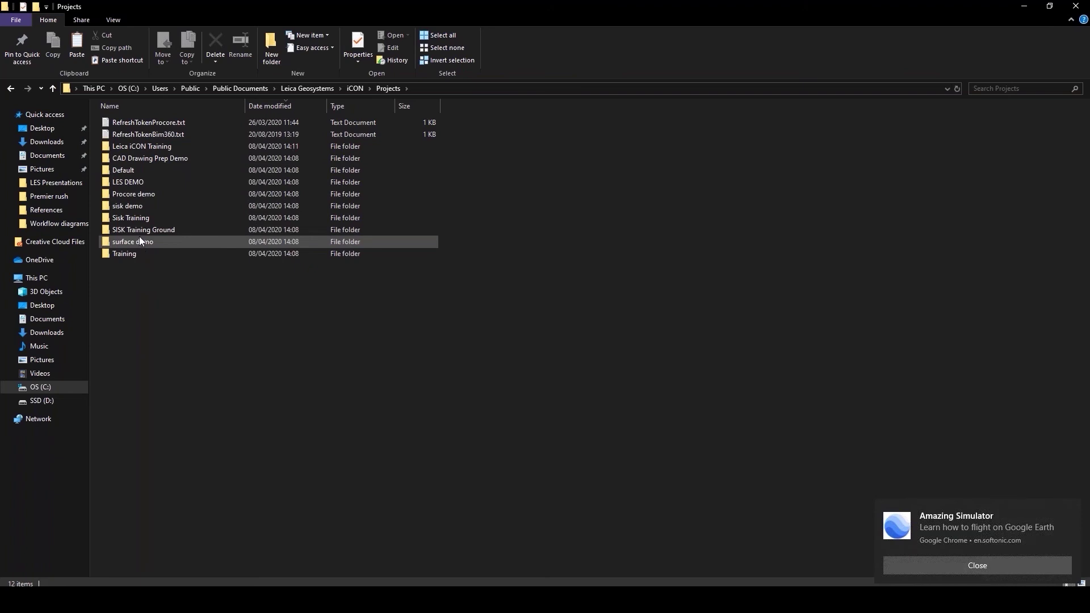
{"action": "double_click", "coordinate": [137, 147]}
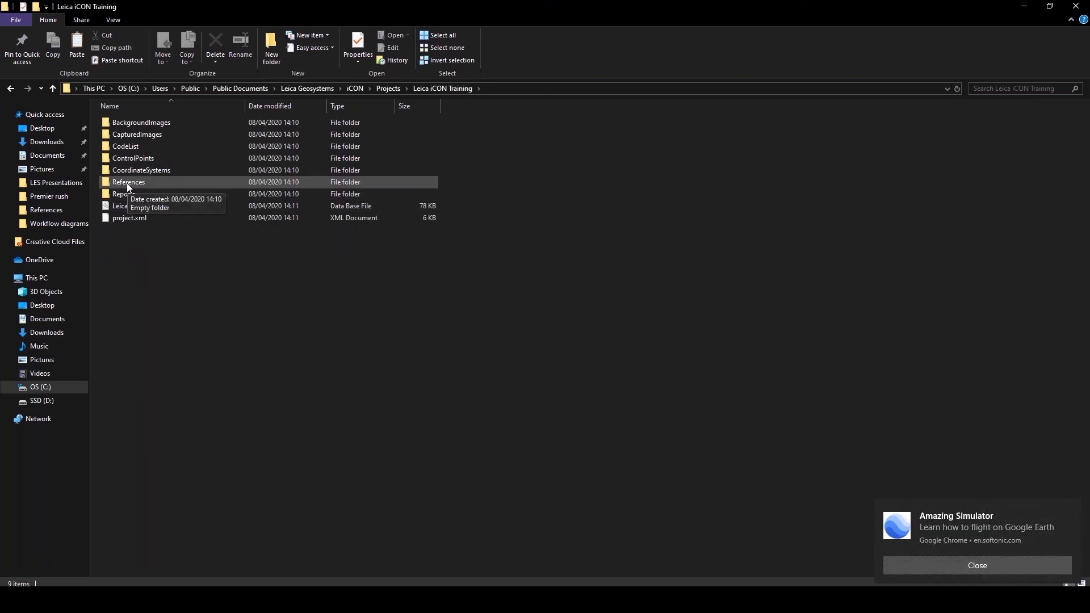
{"action": "double_click", "coordinate": [126, 182]}
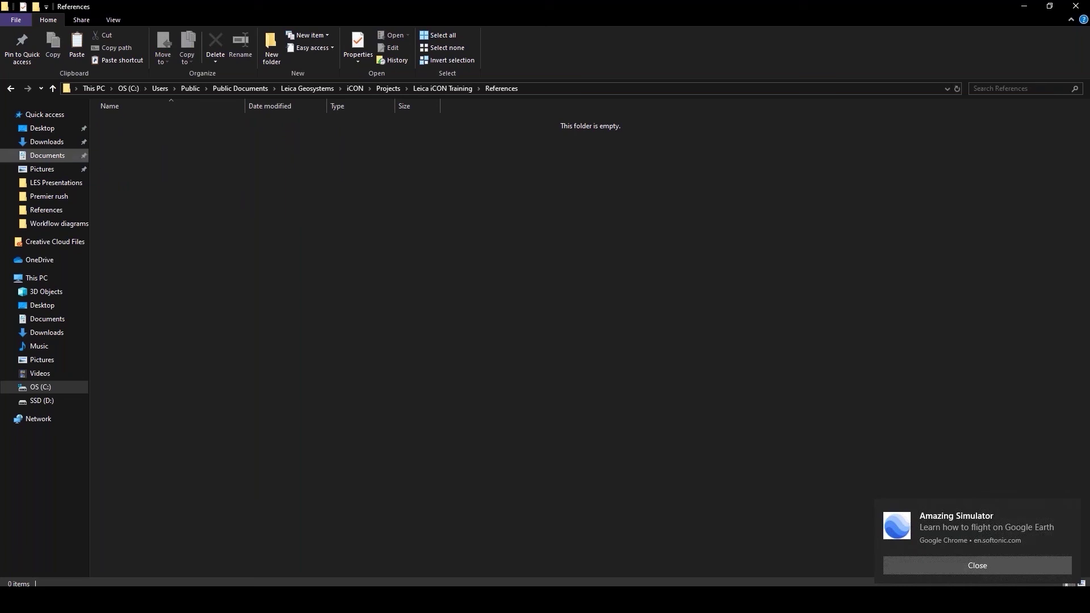
{"action": "left_click", "coordinate": [10, 88]}
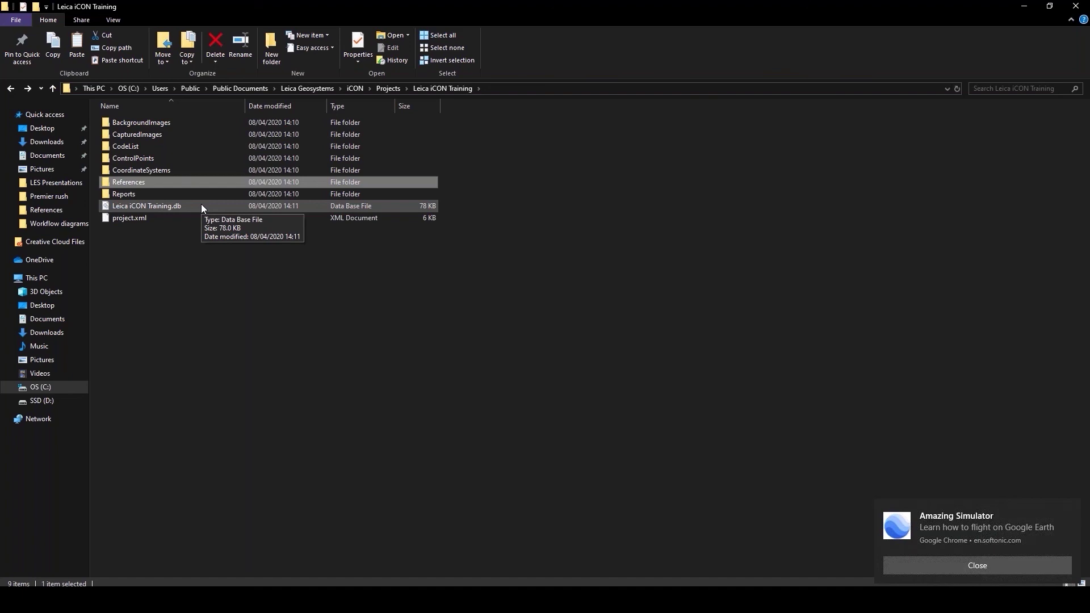
{"action": "left_click", "coordinate": [336, 338]}
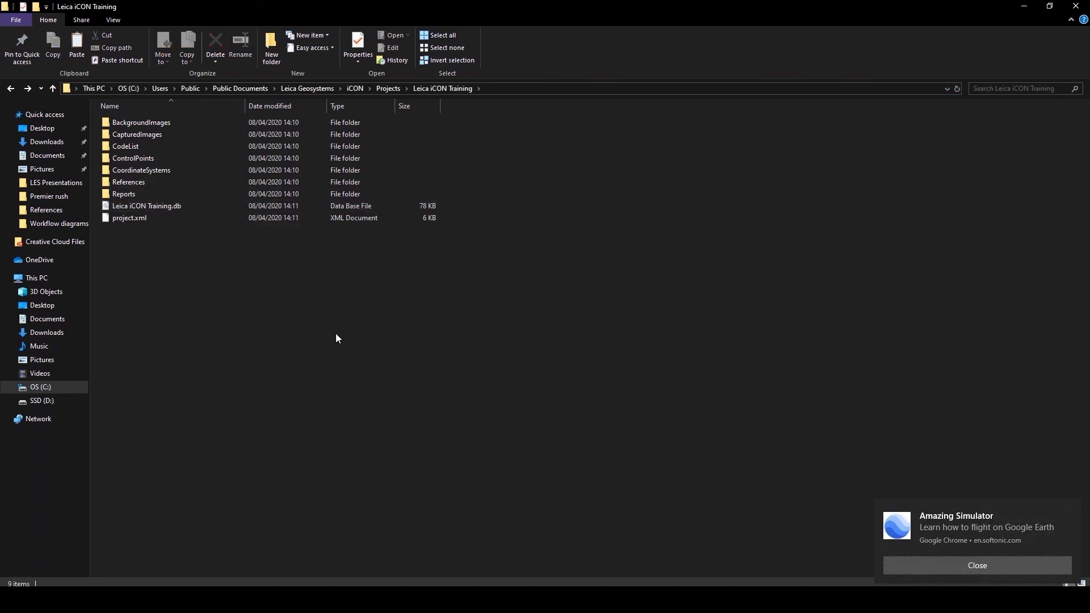